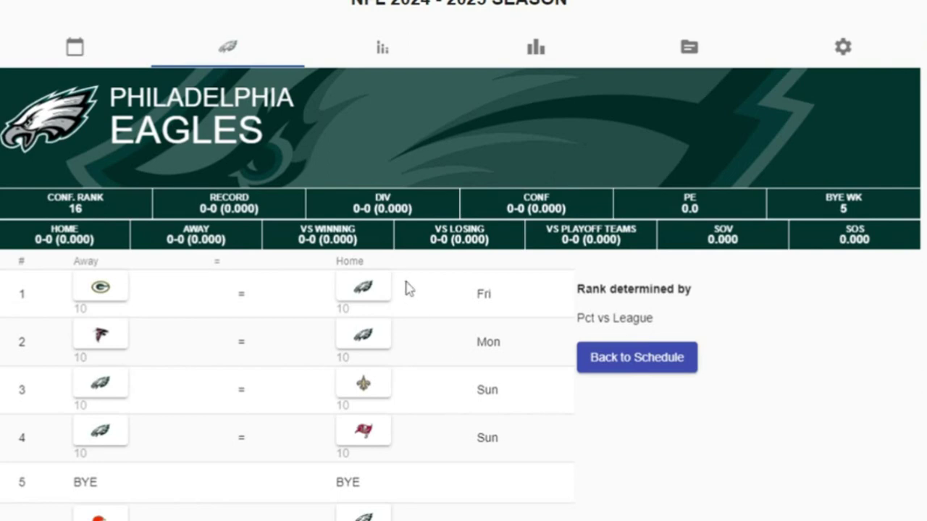
# Pick the Eagles to win in weeks 1 to 4 against the Packers, Falcons, Saints and Buccaneers.
pyautogui.click(363, 287)
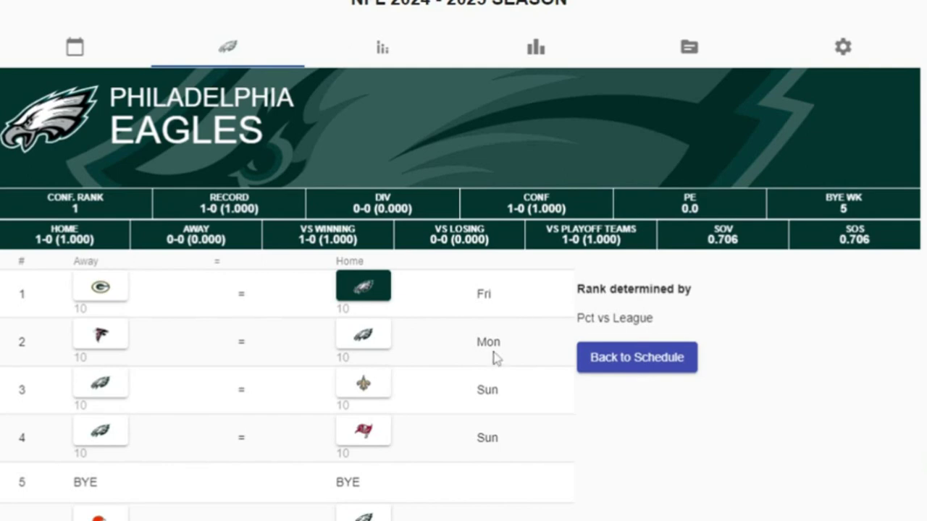
pyautogui.click(381, 332)
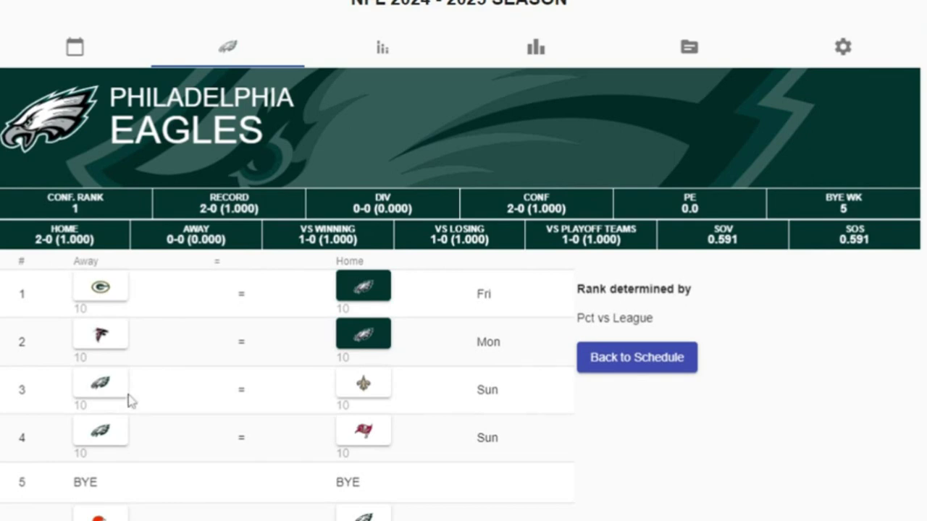
pyautogui.click(105, 391)
pyautogui.scroll(-1, 617, 493)
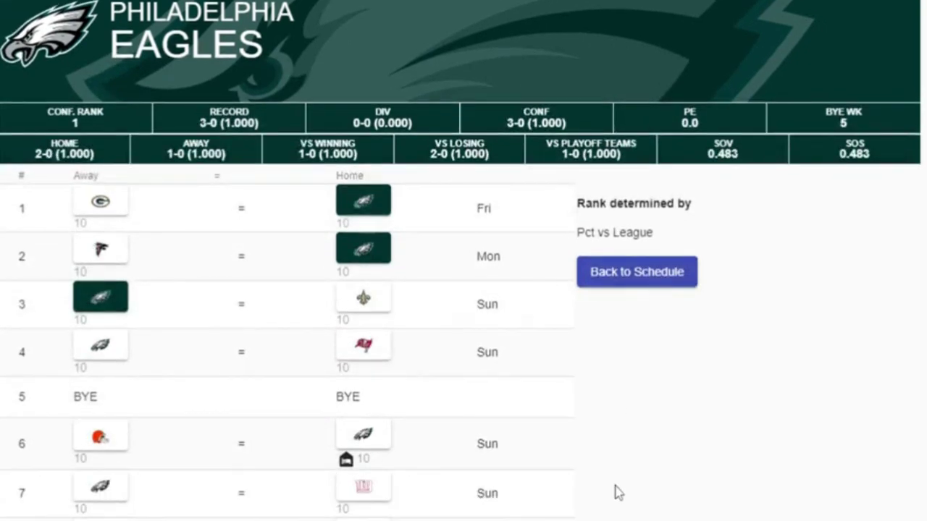
pyautogui.scroll(-1, 617, 493)
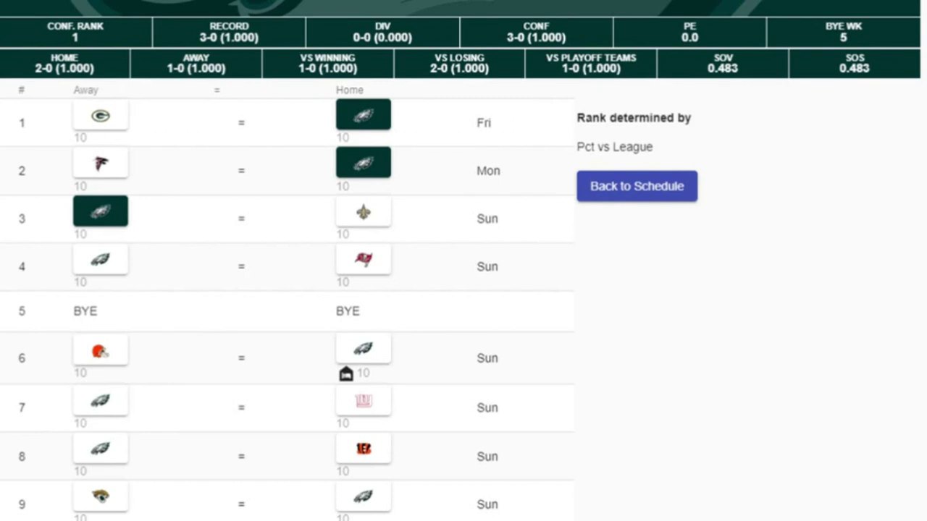
pyautogui.click(95, 264)
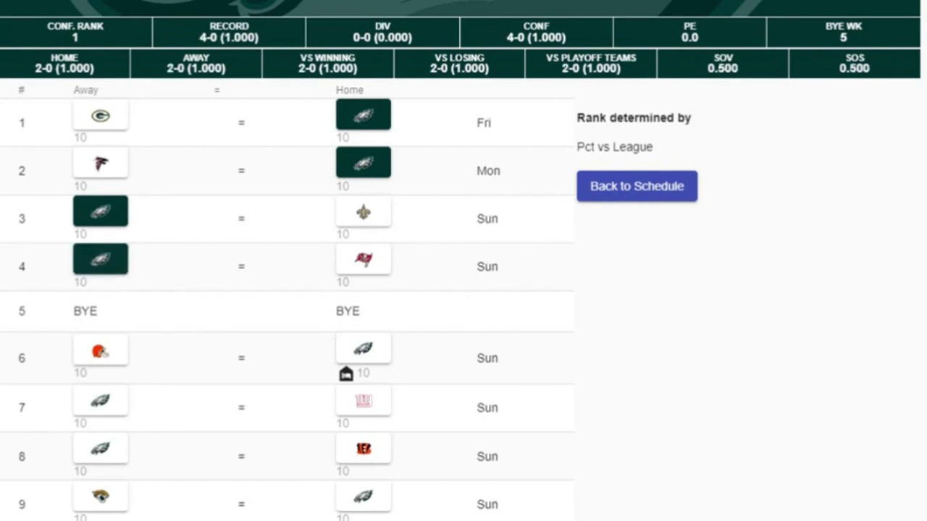
# Pick the Eagles to beat the Browns in week 6 and the Giants in week 7.
pyautogui.scroll(-1, 646, 420)
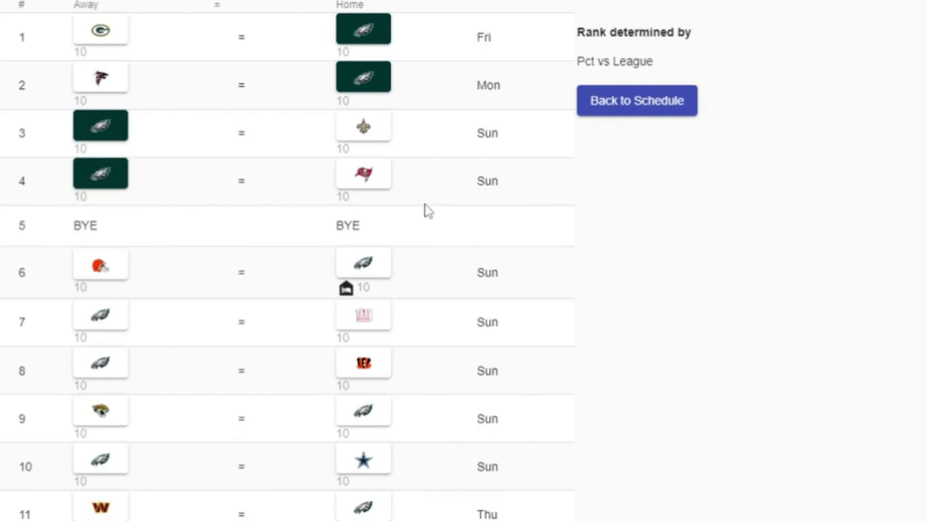
pyautogui.click(367, 267)
pyautogui.scroll(-1, 565, 383)
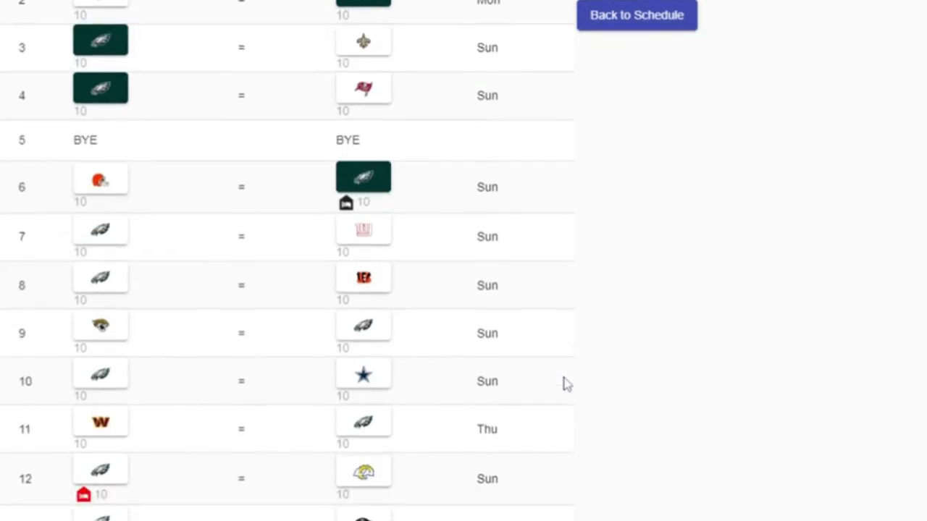
pyautogui.scroll(1, 565, 383)
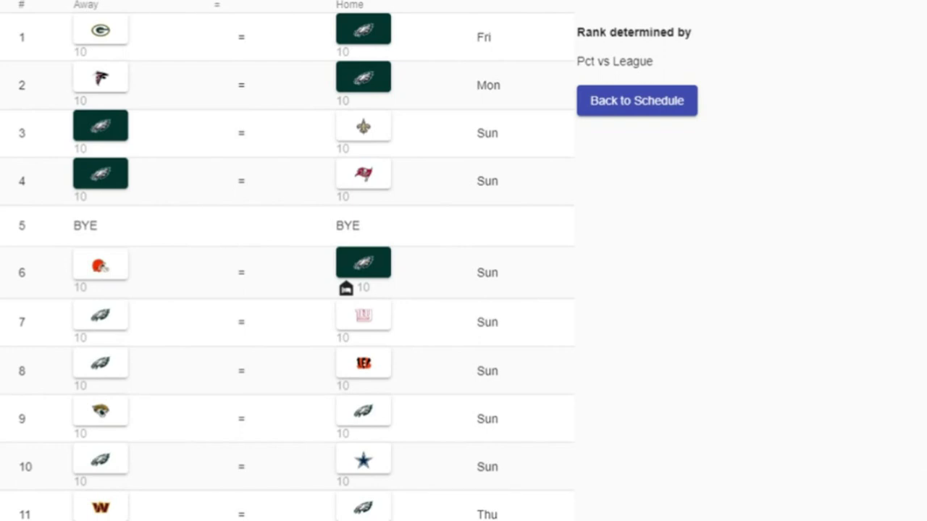
pyautogui.click(99, 315)
# Pick the winners of the Eagles' games in weeks 8 to 11: Bengals, Eagles, Cowboys and Eagles.
pyautogui.scroll(-1, 668, 387)
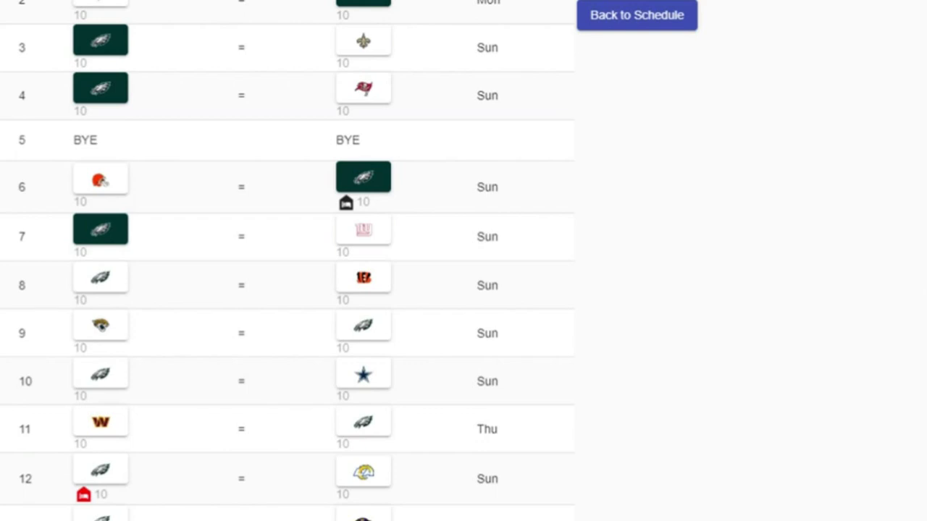
pyautogui.click(369, 286)
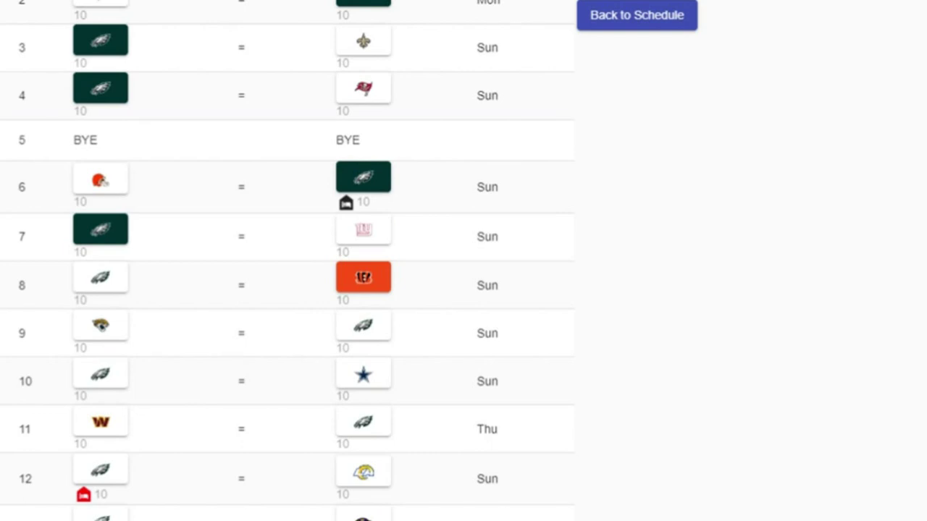
pyautogui.click(377, 334)
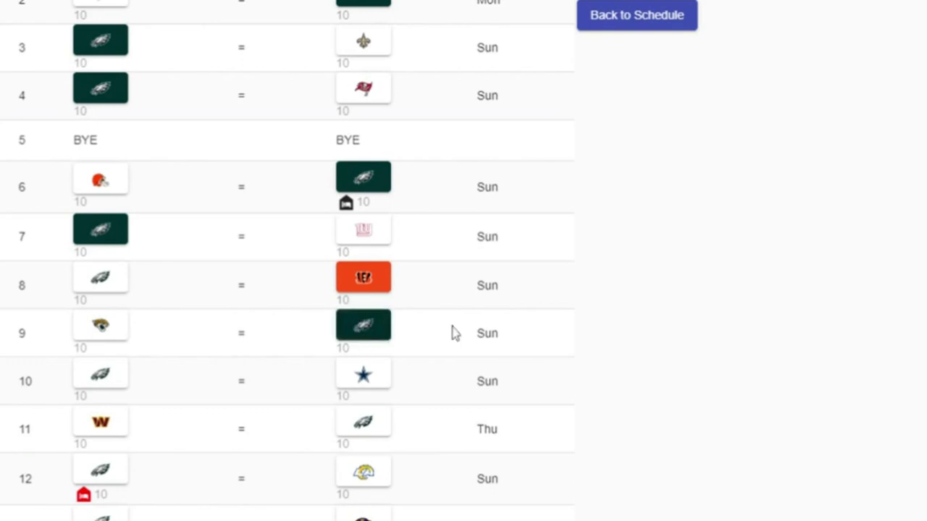
pyautogui.scroll(-1, 518, 362)
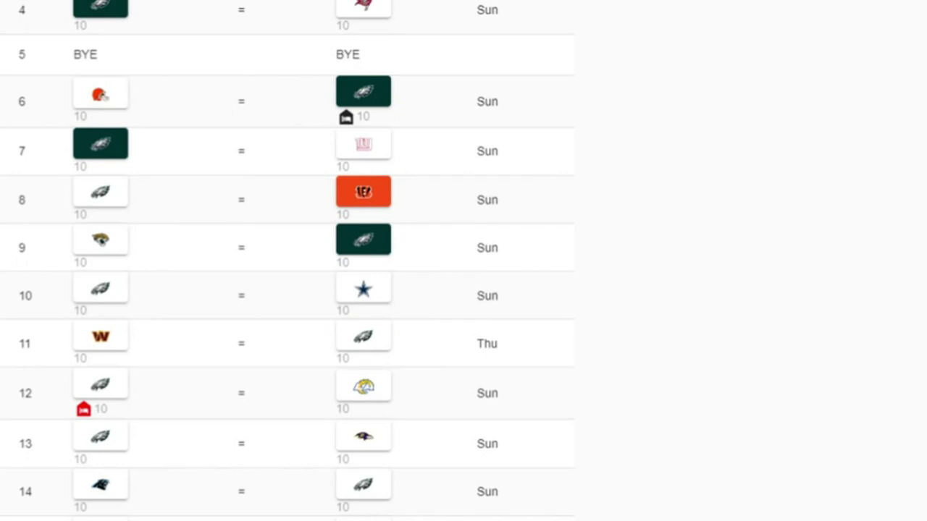
pyautogui.click(382, 295)
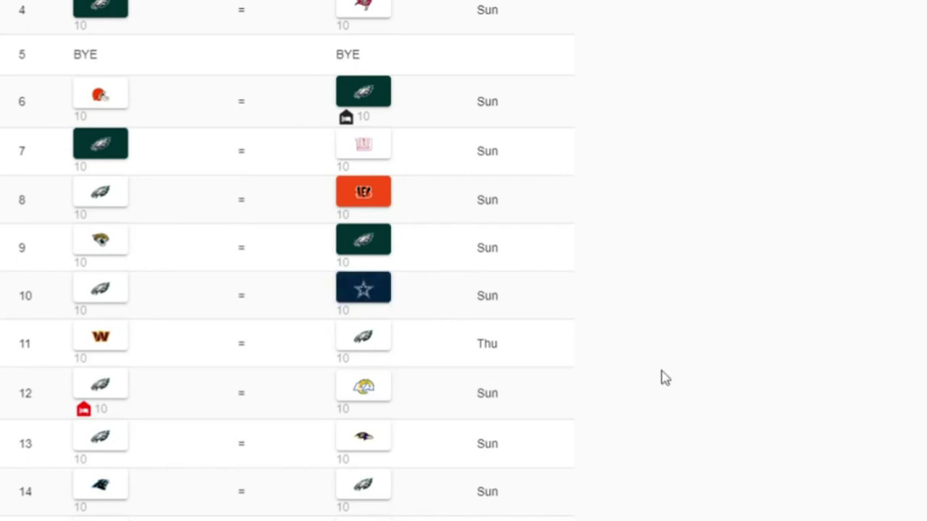
pyautogui.scroll(-1, 664, 379)
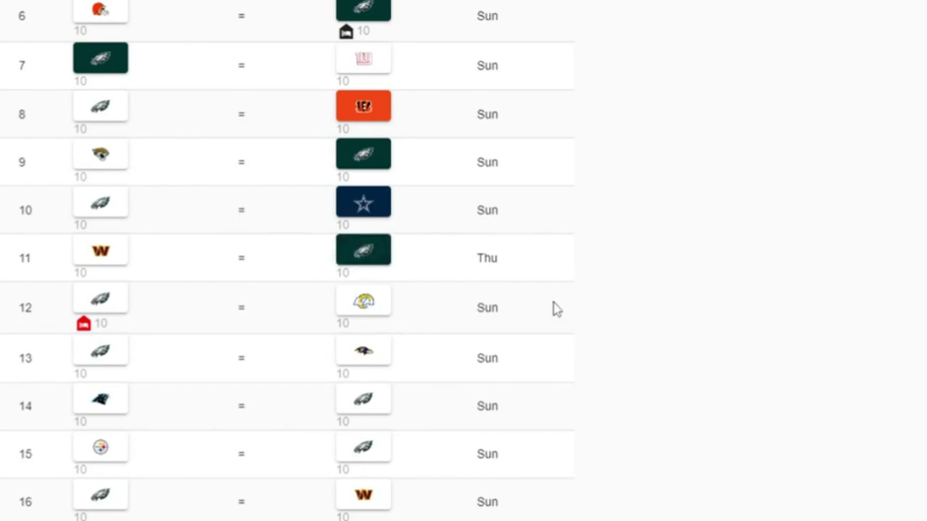
# Pick the Rams to beat the Eagles in week 12 and the Ravens to beat them in week 13.
pyautogui.scroll(-1, 555, 310)
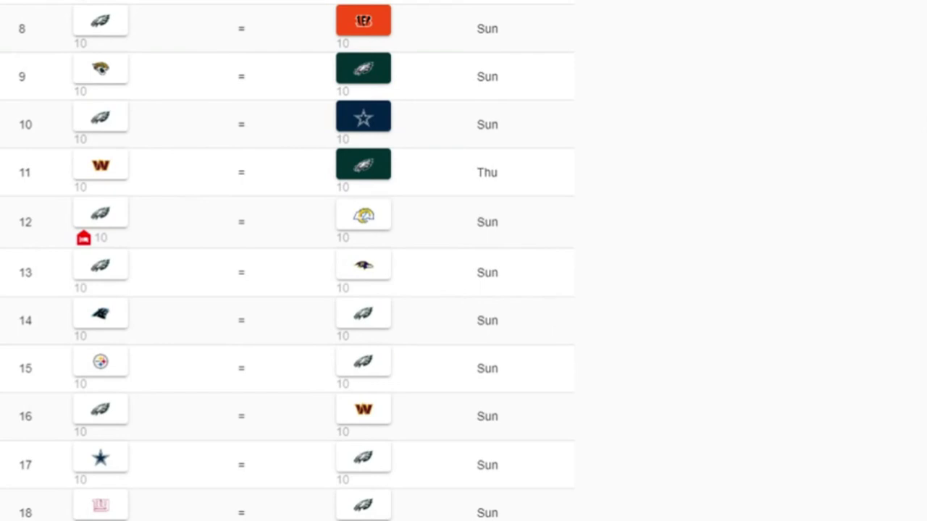
pyautogui.scroll(1, 287, 260)
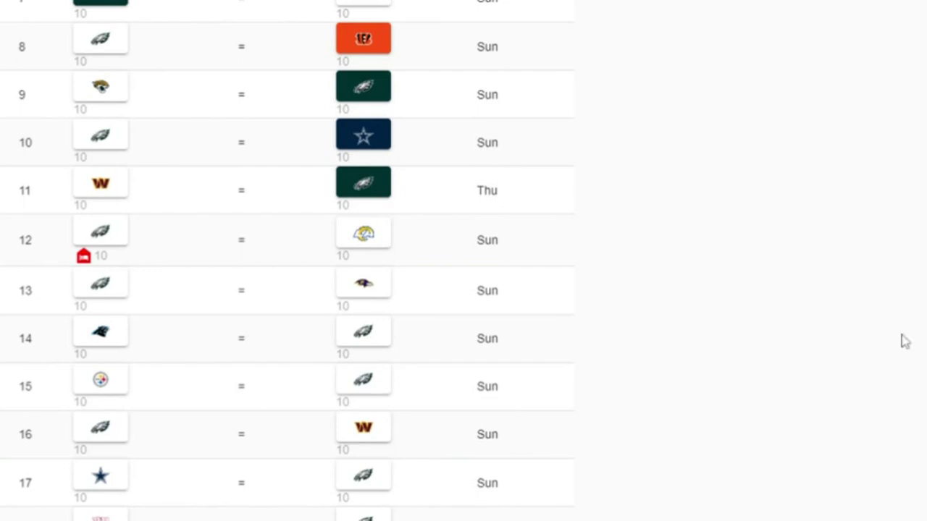
pyautogui.scroll(-1, 901, 337)
pyautogui.scroll(1, 900, 337)
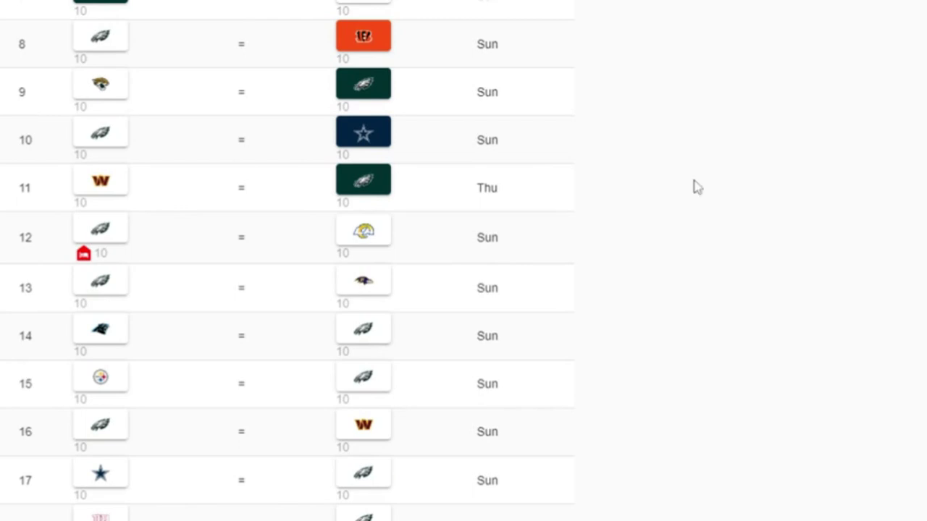
pyautogui.click(382, 234)
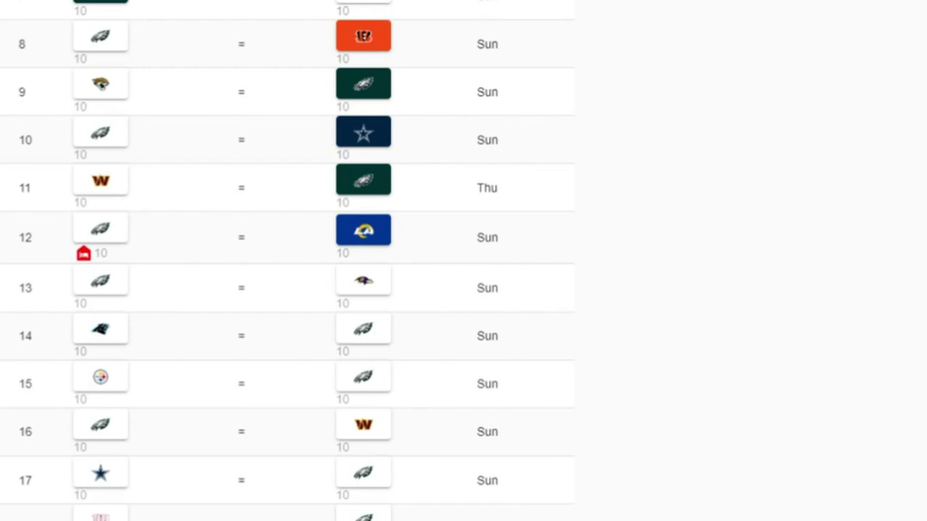
pyautogui.click(362, 296)
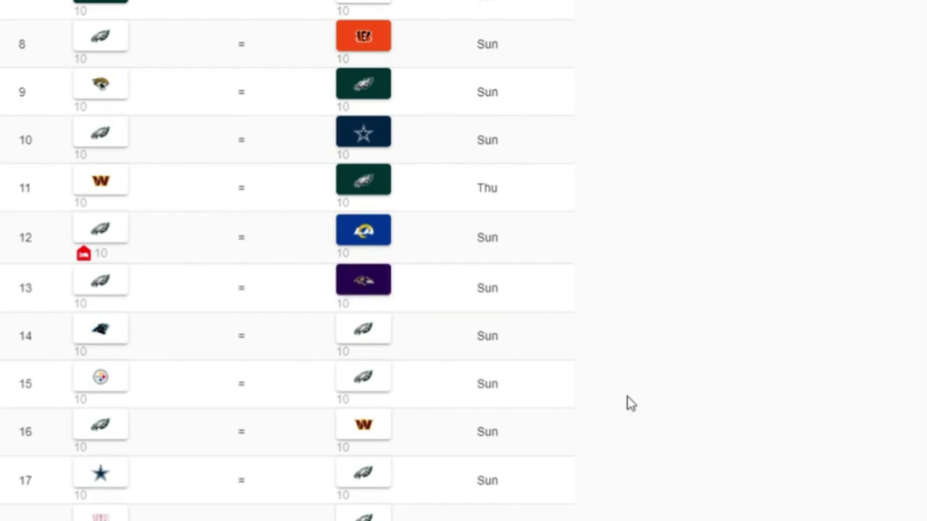
# Pick the winners of the Eagles' games in weeks 14 to 17: Eagles, Eagles, Commanders and Eagles.
pyautogui.scroll(-1, 287, 261)
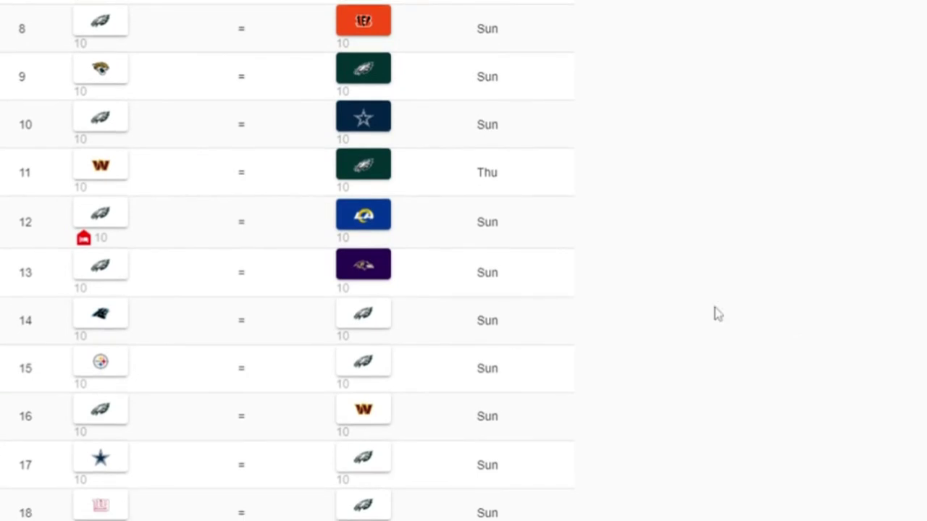
pyautogui.click(370, 318)
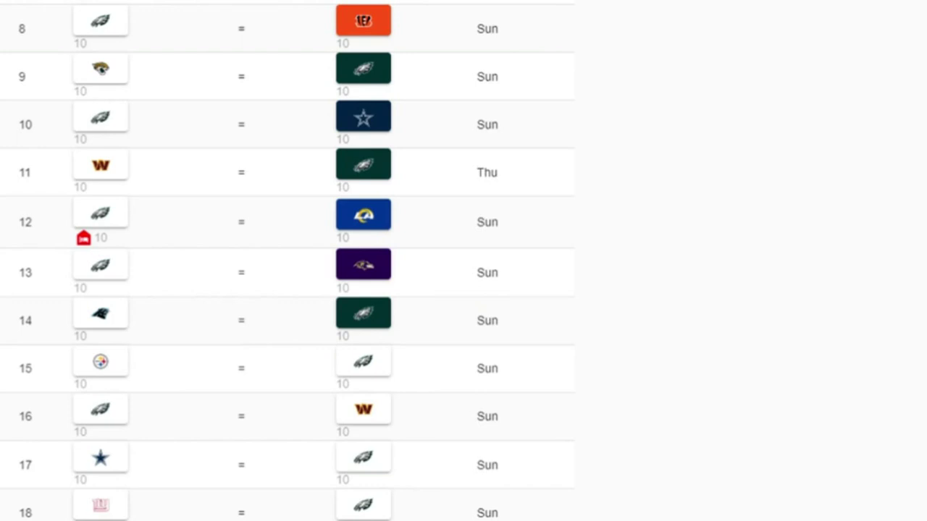
pyautogui.click(344, 370)
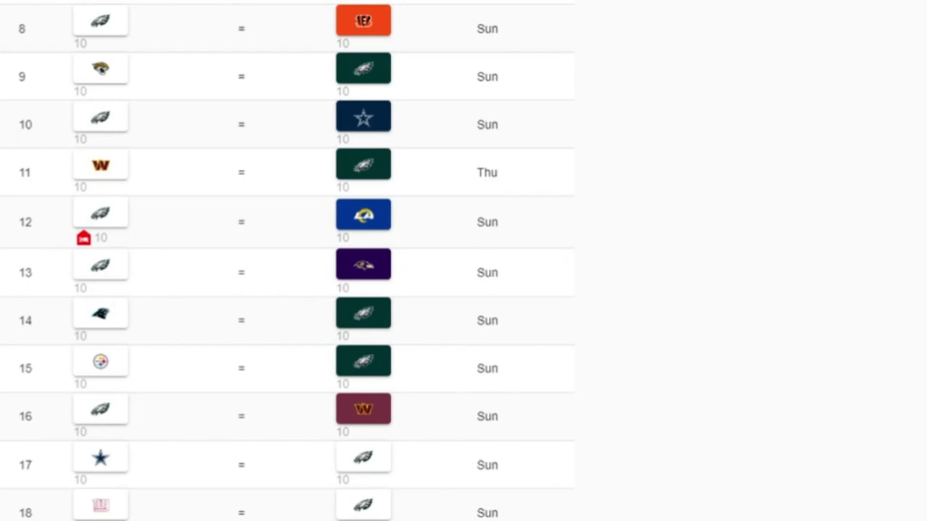
pyautogui.click(359, 465)
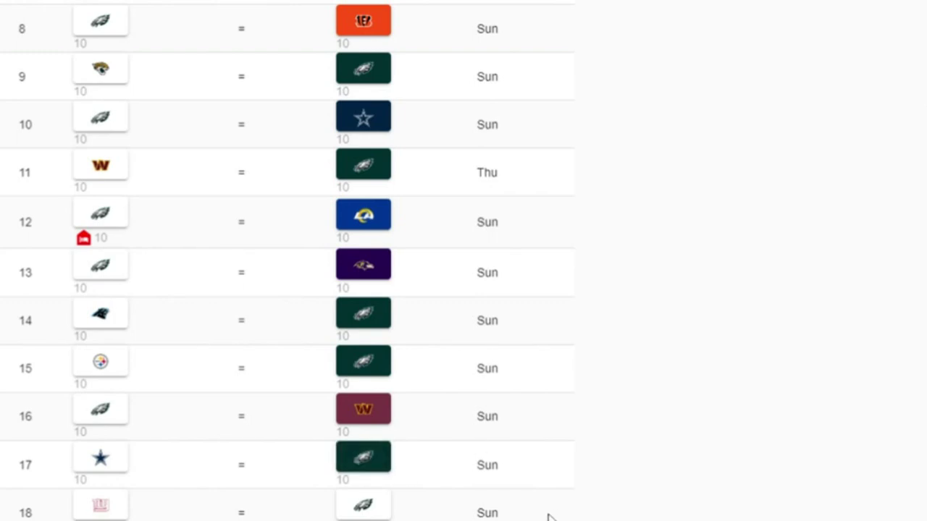
# Pick the Giants to beat the Eagles in week 18 and review the Eagles' predicted season record.
pyautogui.scroll(7, 555, 516)
pyautogui.scroll(-6, 554, 515)
pyautogui.scroll(-1, 555, 515)
pyautogui.click(118, 511)
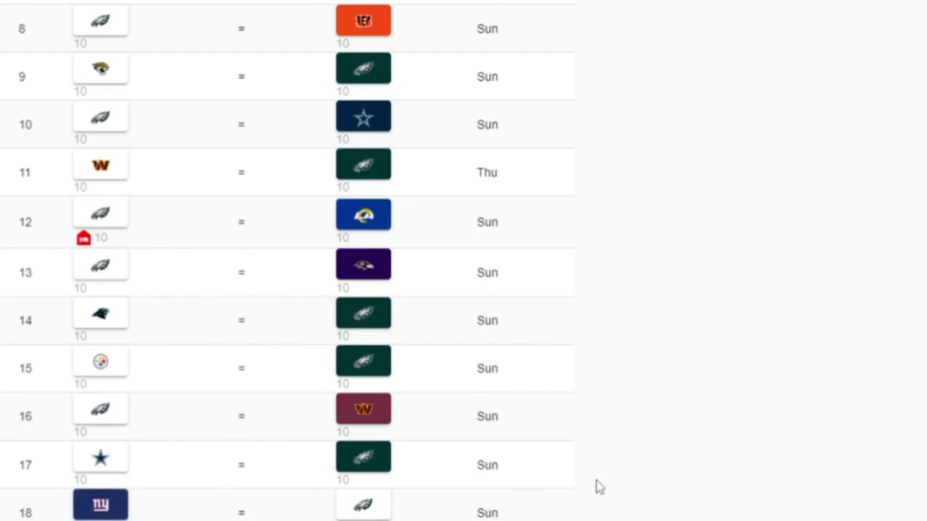
pyautogui.scroll(10, 594, 489)
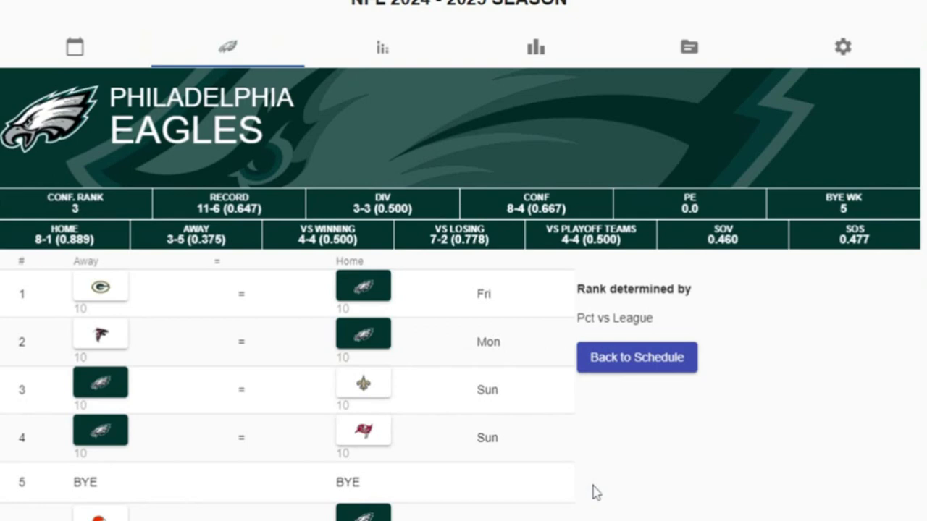
pyautogui.scroll(1, 593, 493)
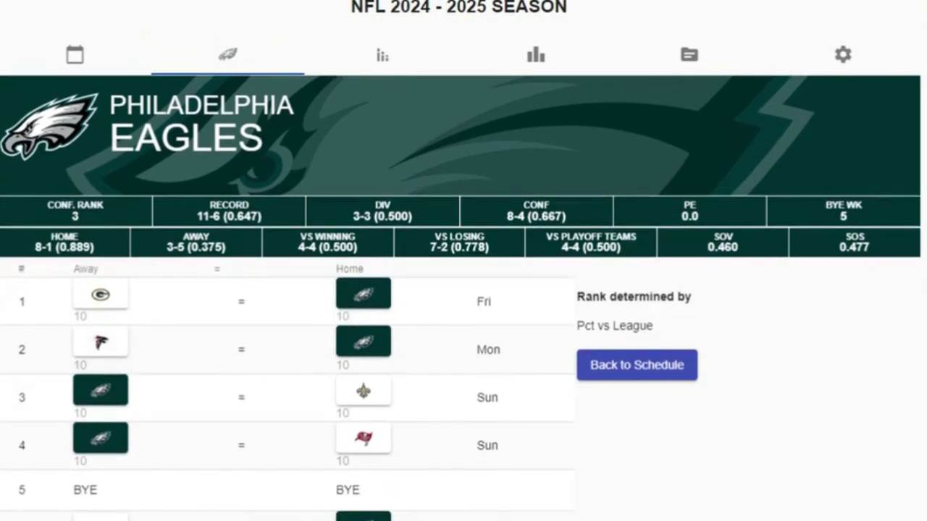